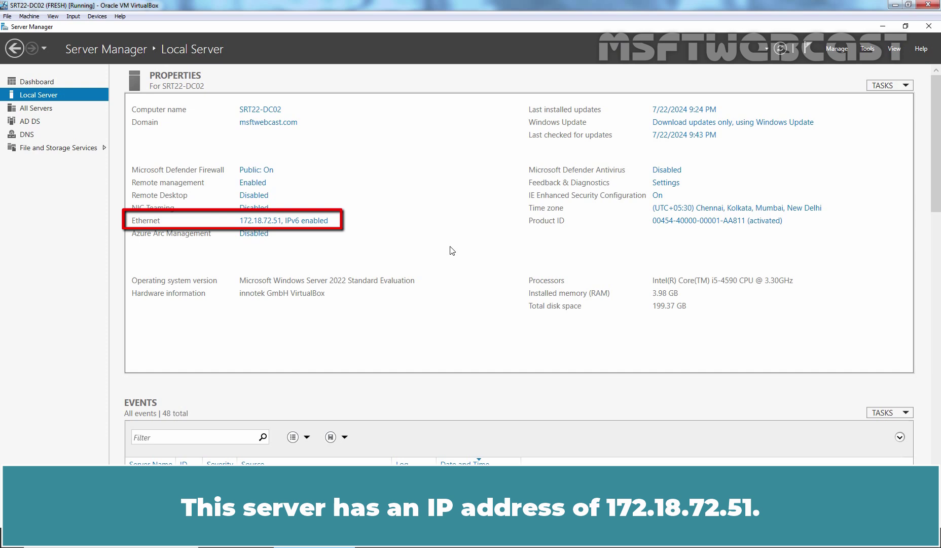
Launch DNS Manager with dnsmgmt.msc and start a New Zone under Forward Lookup Zones
key("super+r")
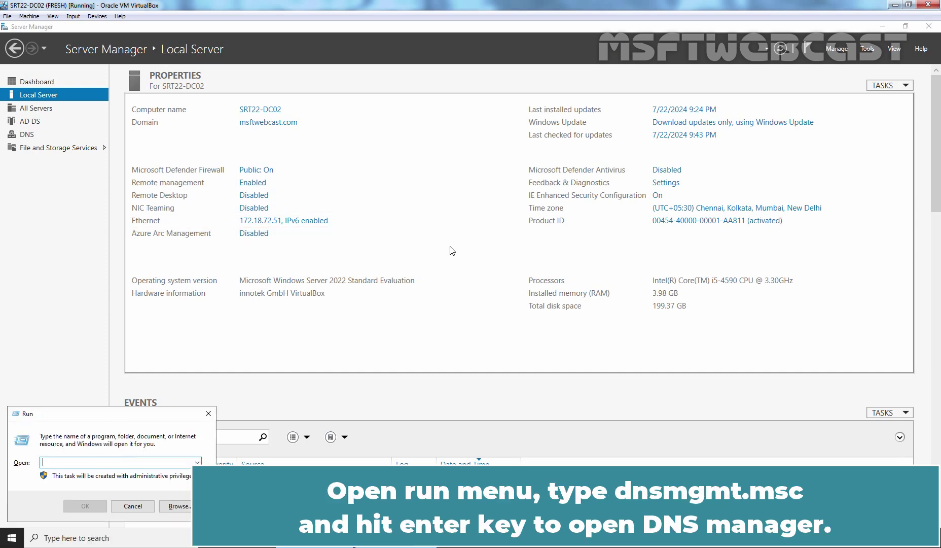
type("dnsmgmt.msc")
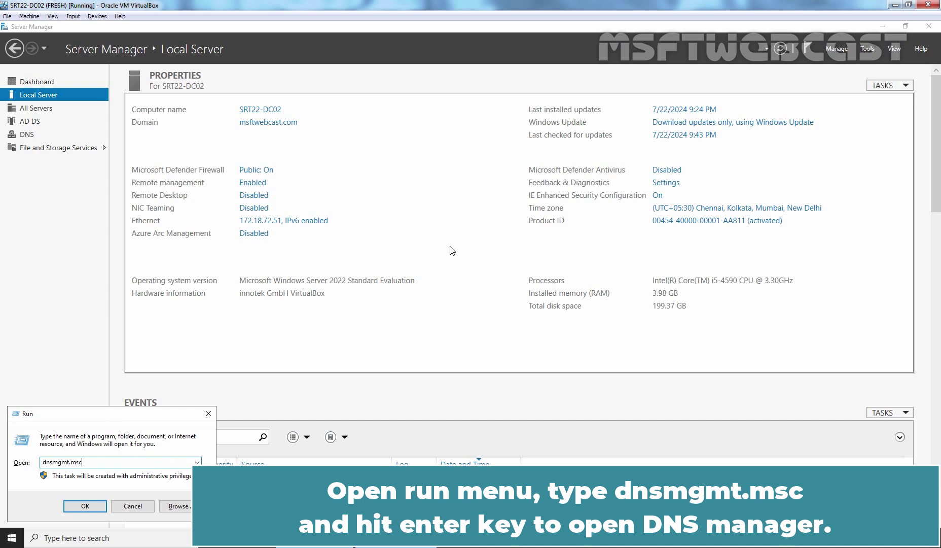
key("Return")
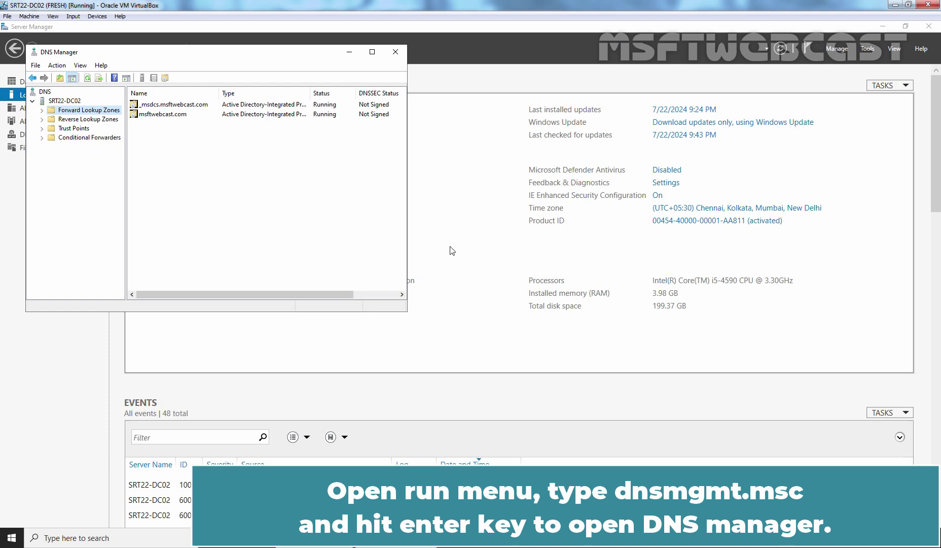
double_click(65, 114)
right_click(66, 114)
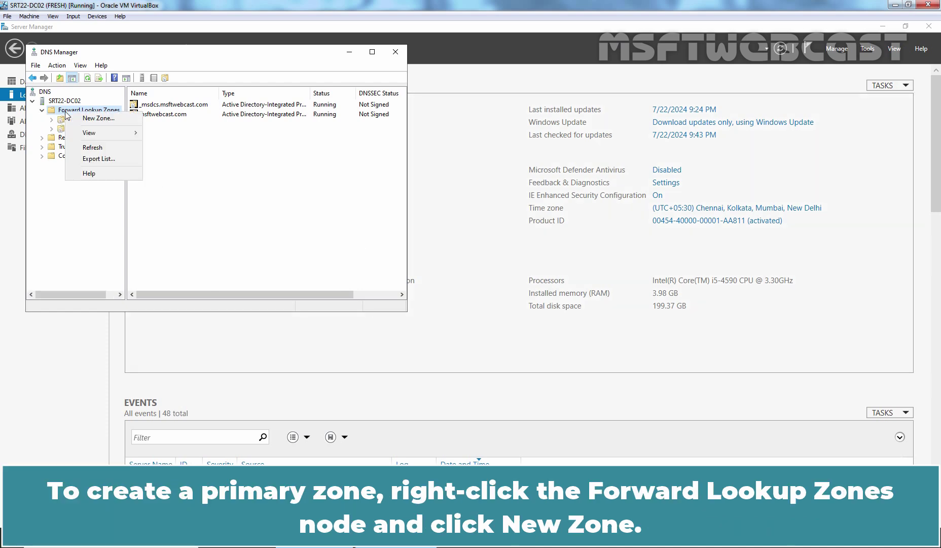
left_click(101, 118)
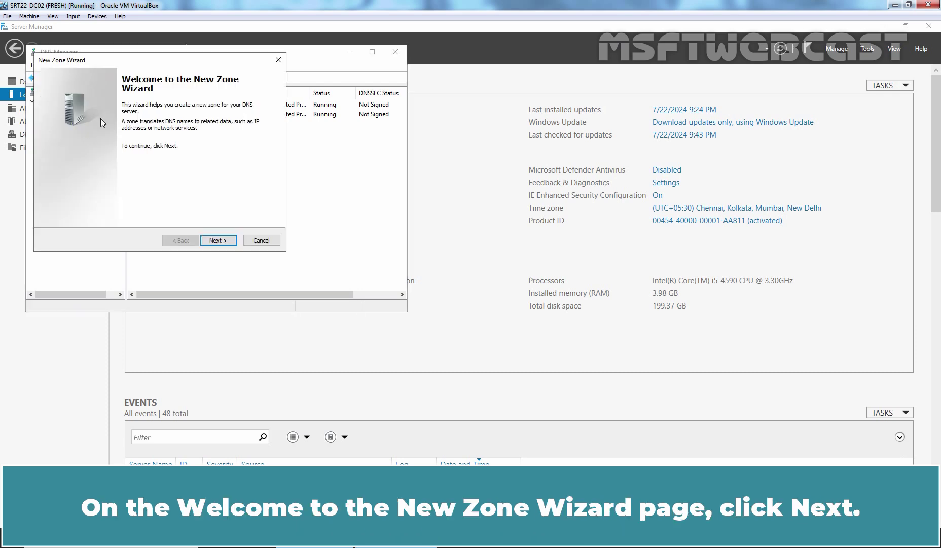
Choose a standard primary zone named msftwebcast.in, not stored in Active Directory
left_click(224, 241)
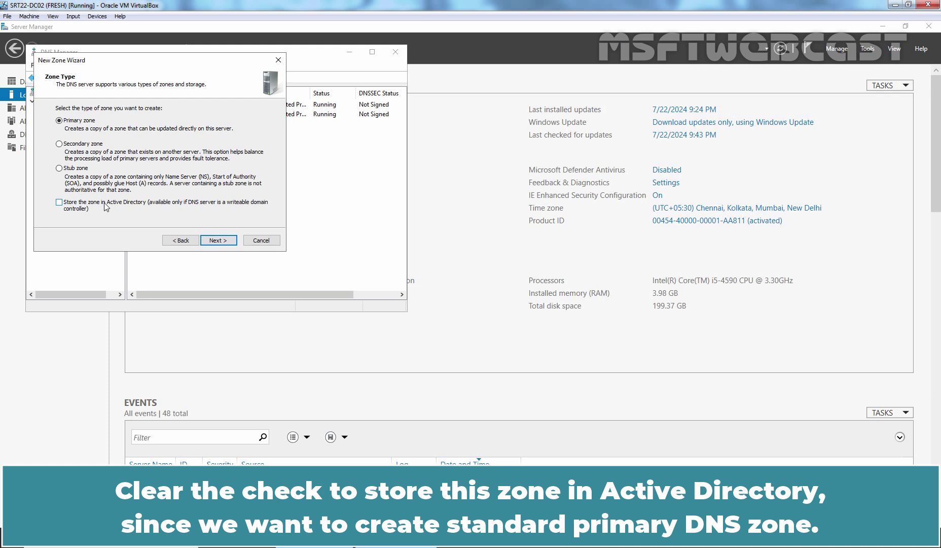
left_click(220, 240)
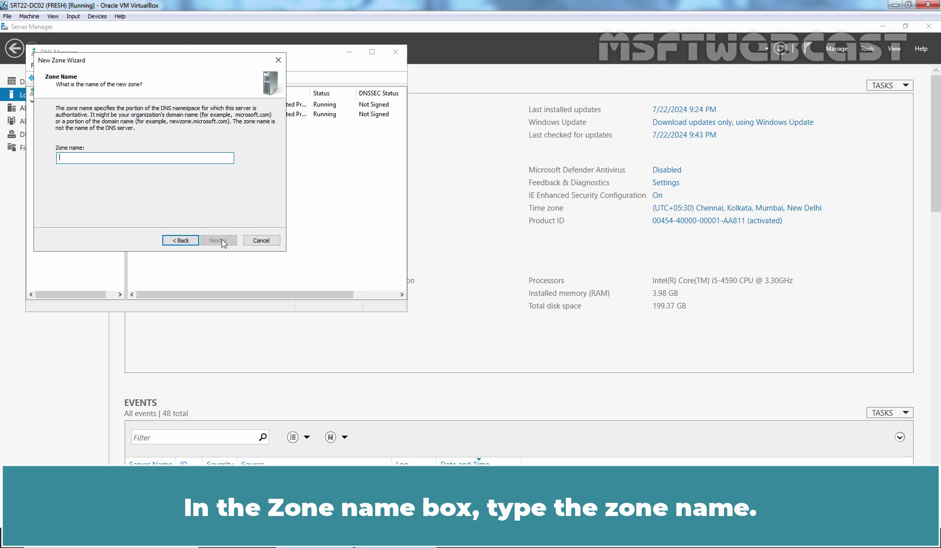
type("msftwebc")
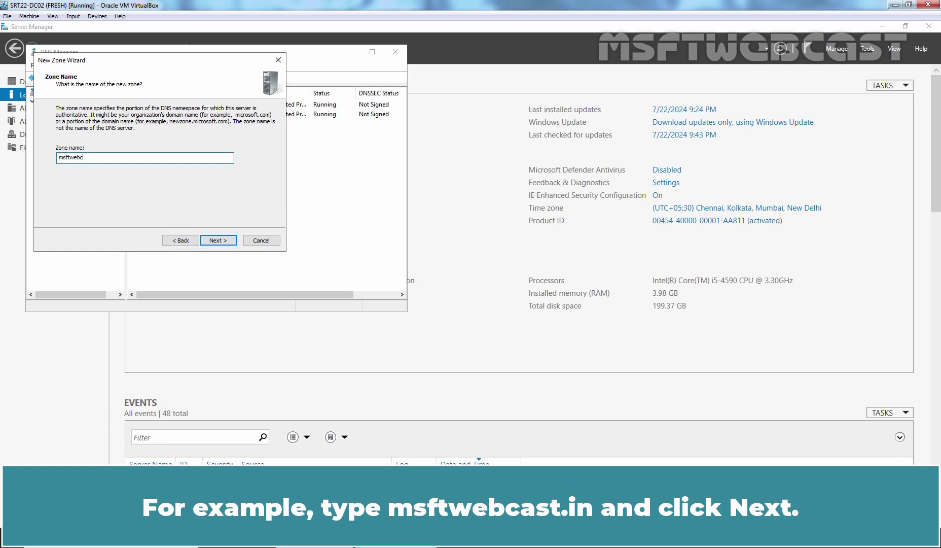
type("ast.in")
left_click(215, 242)
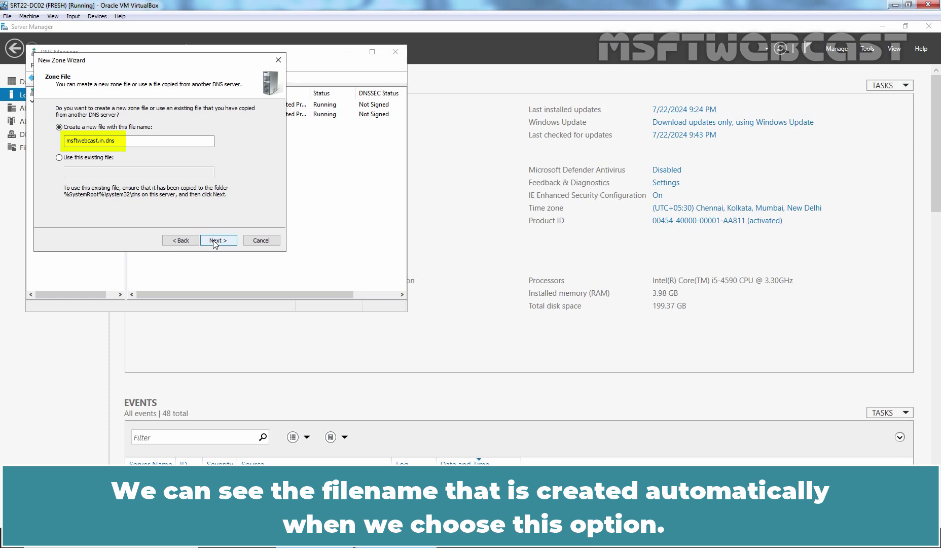
Accept the msftwebcast.in.dns zone file, keep dynamic updates disallowed, and finish the wizard
left_click(214, 243)
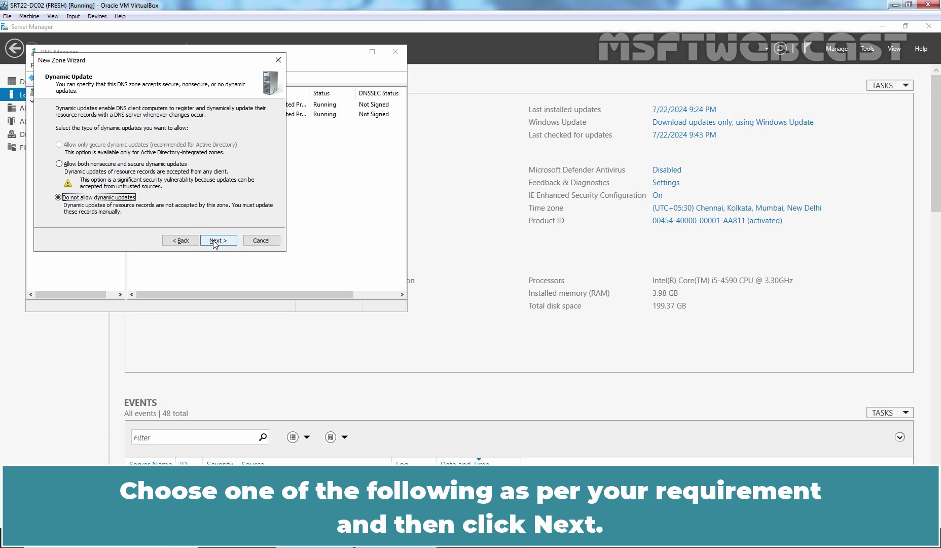
left_click(215, 242)
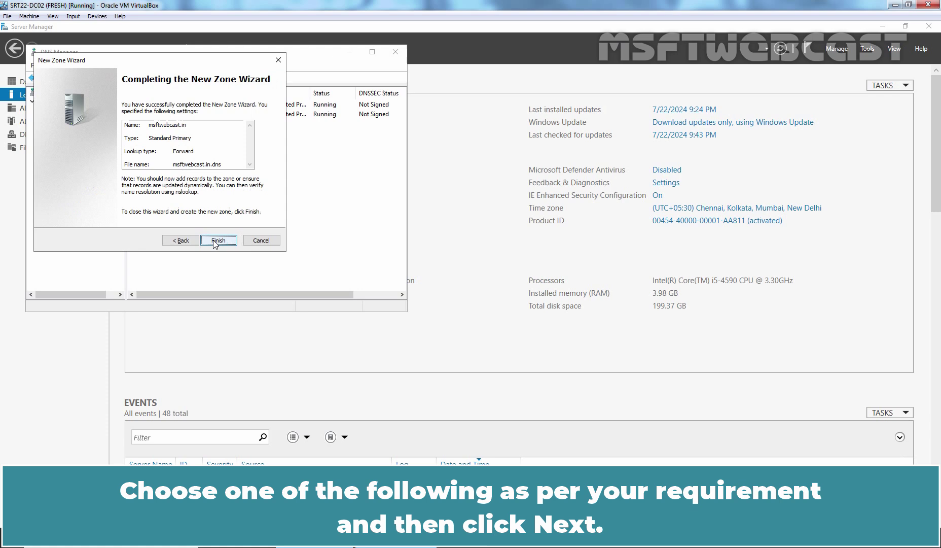
left_click(218, 241)
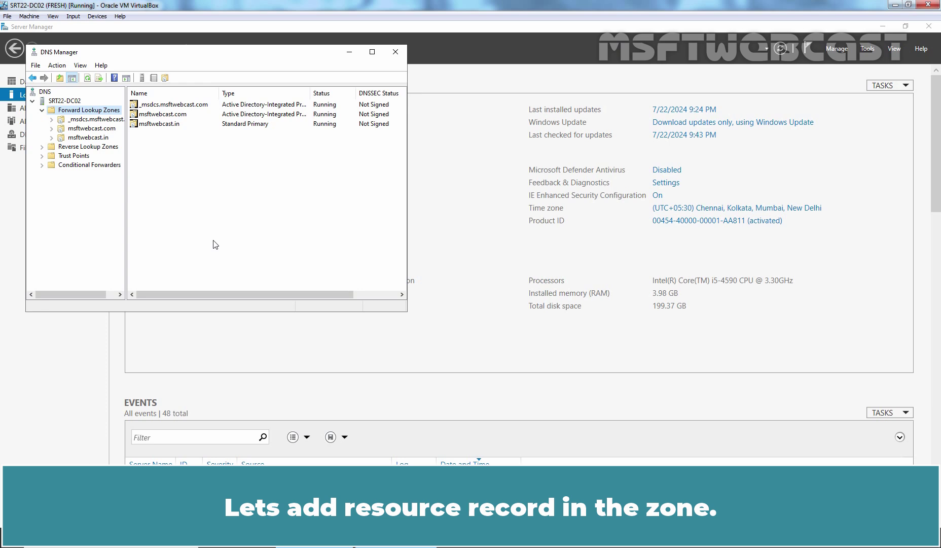
Add a host record 'www' with IP 172.18.72.61 to the msftwebcast.in zone
left_click(87, 137)
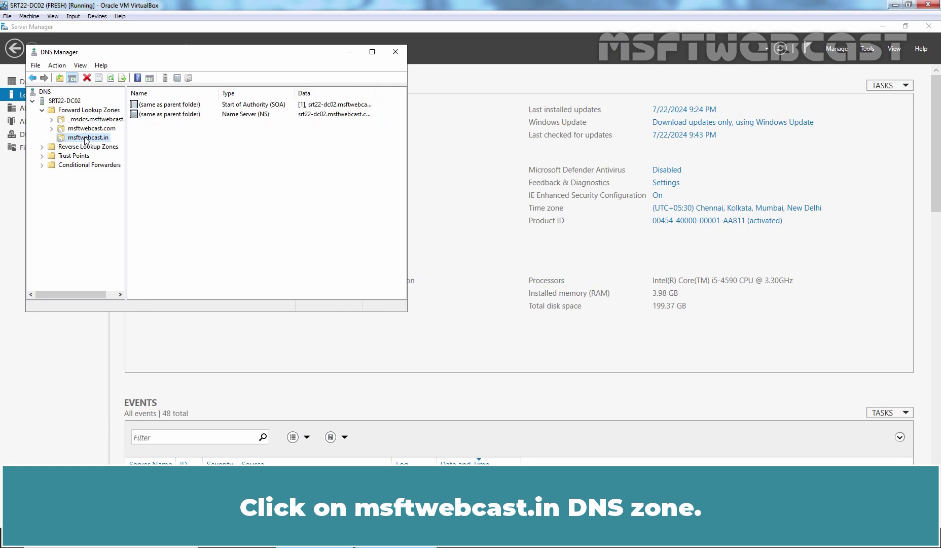
right_click(86, 140)
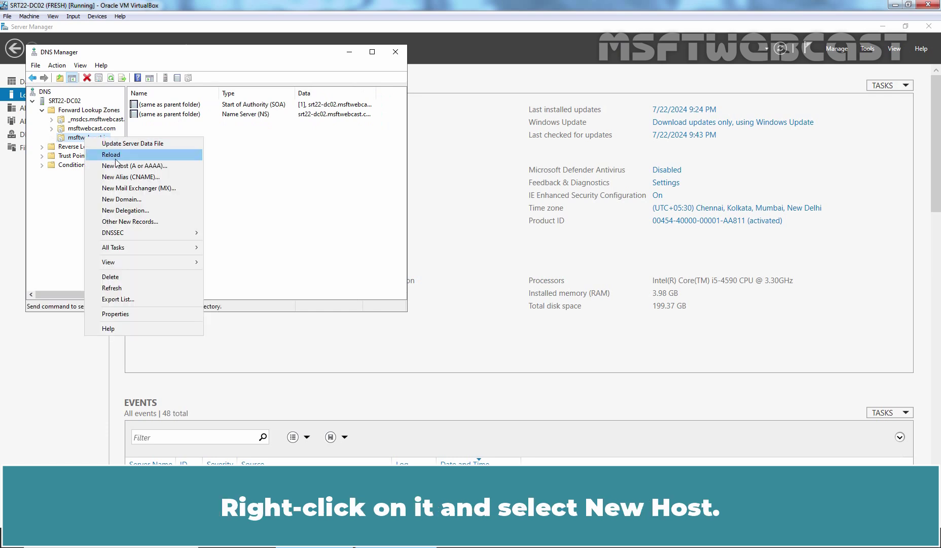
left_click(138, 167)
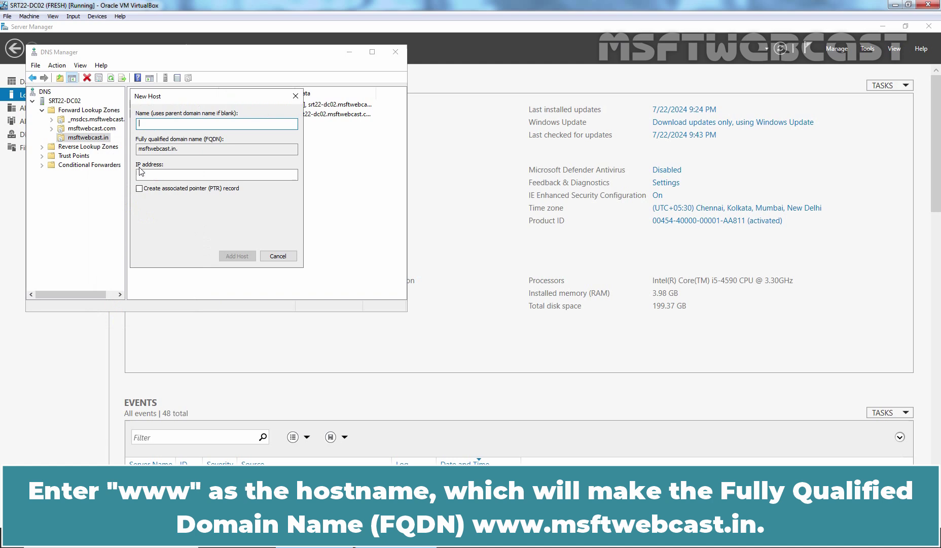
type("www")
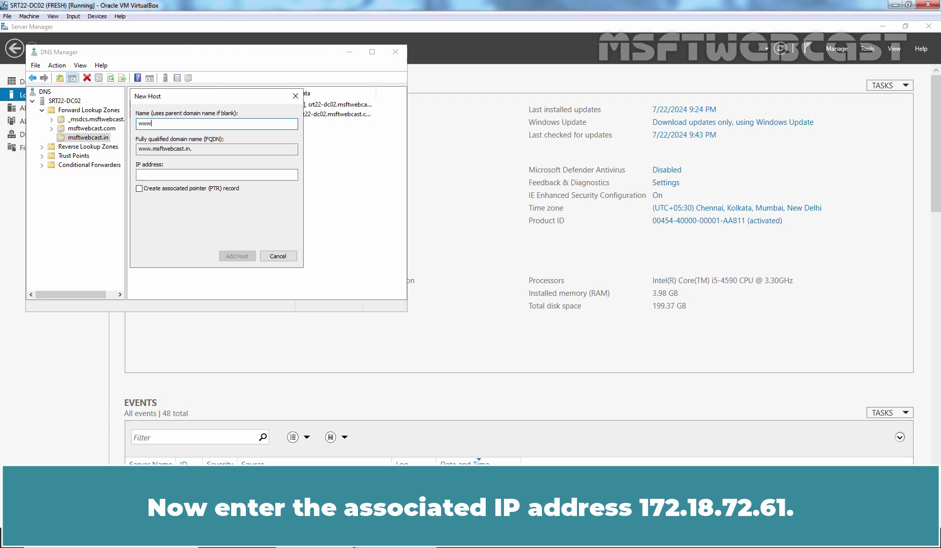
key("Tab")
key("Tab")
type("172.18.72.61")
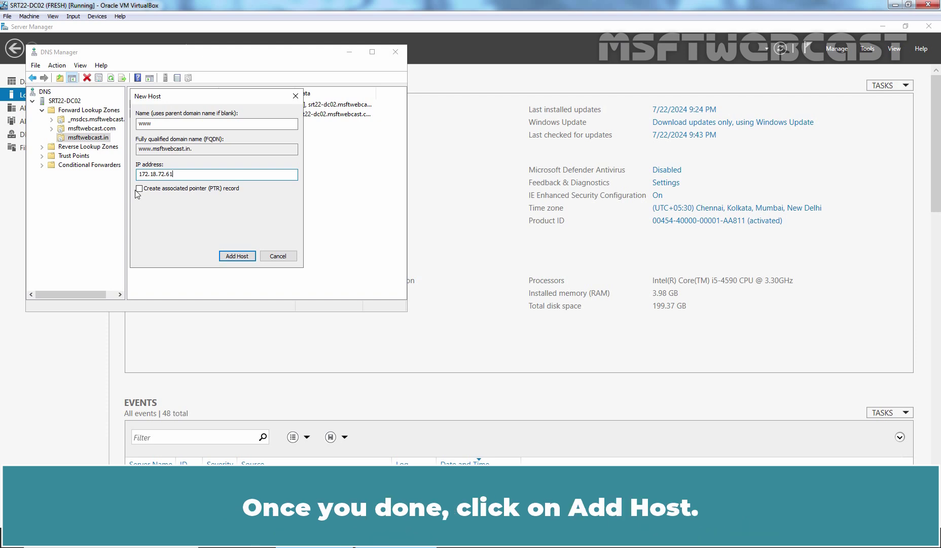
left_click(236, 256)
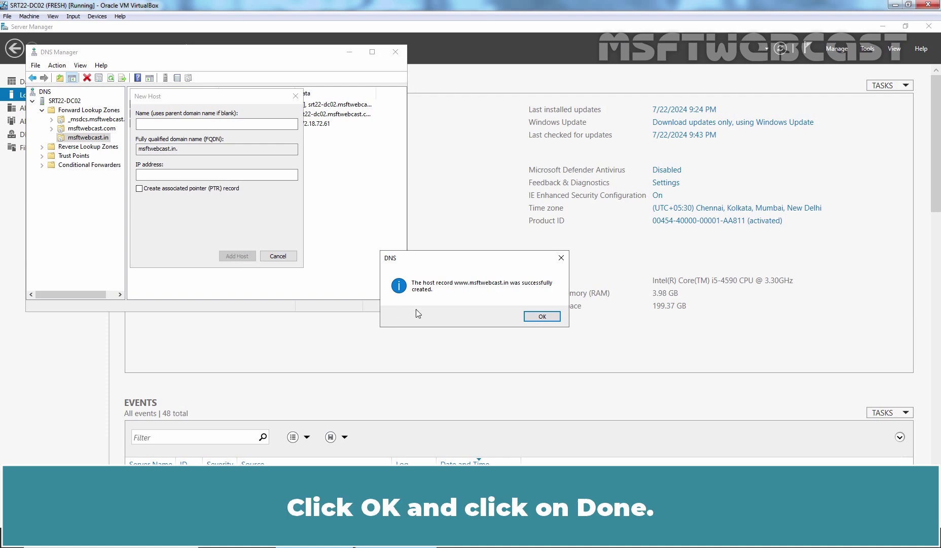
left_click(542, 316)
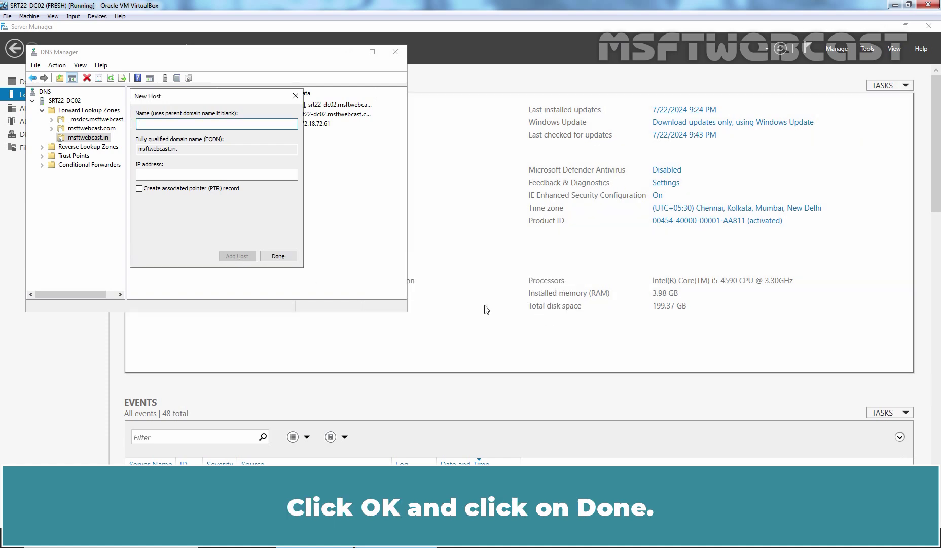
Close the New Host dialog with Done
left_click(283, 258)
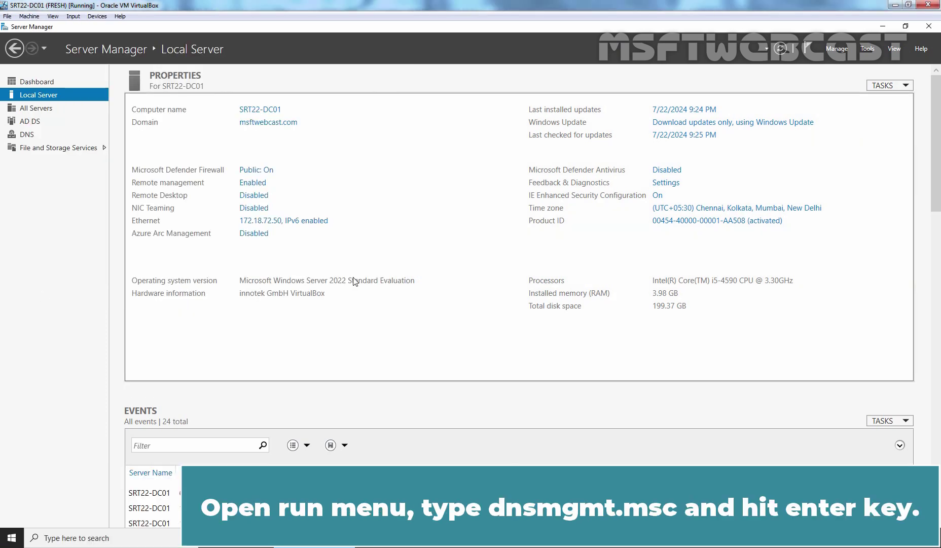
Relaunch DNS Manager with dnsmgmt.msc to view the msftwebcast.in zone records
key("super+r")
type("dnsmgmt.msc")
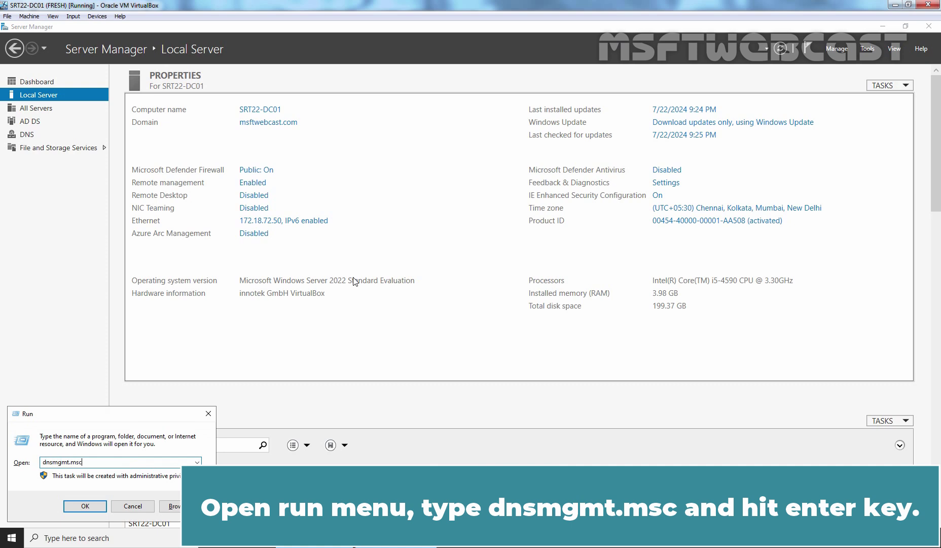
key("Return")
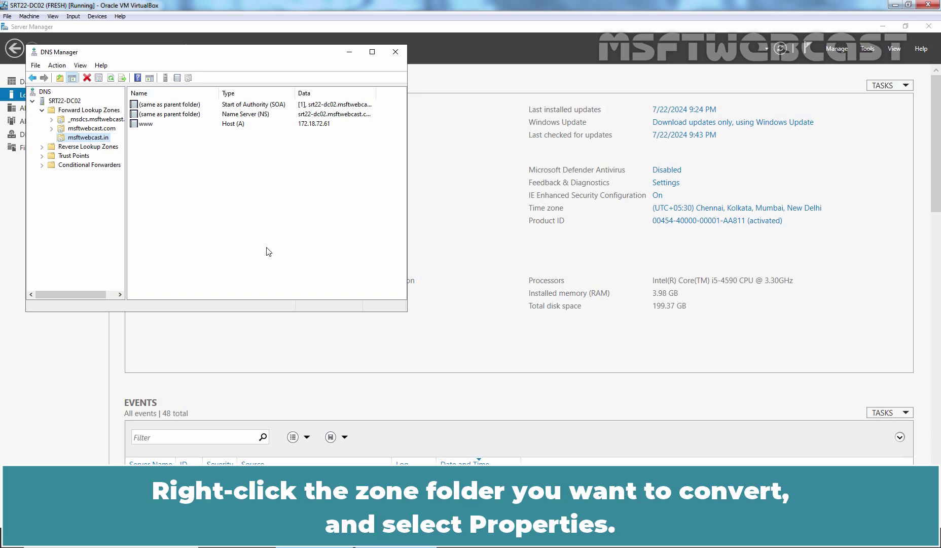
Convert msftwebcast.in to AD-integrated and set replication to all DNS servers in the domain
right_click(87, 138)
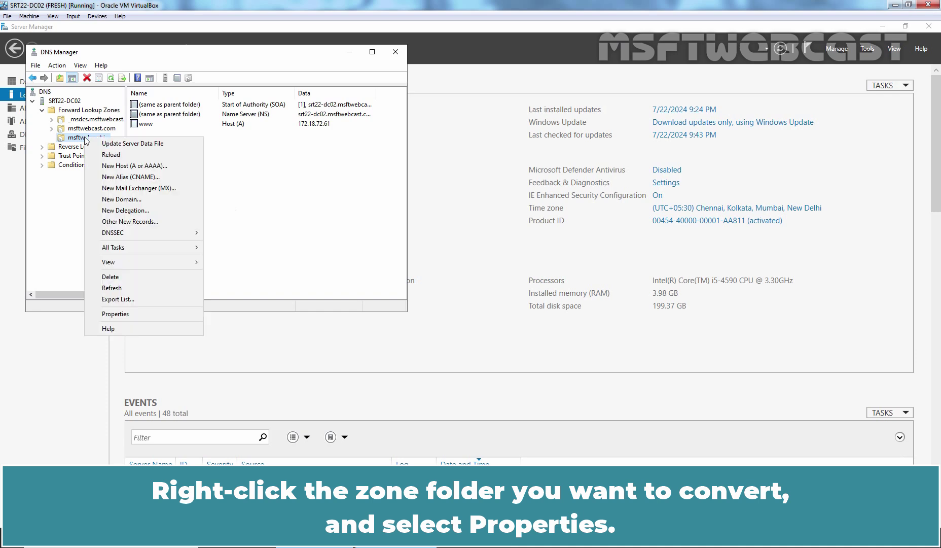
left_click(116, 314)
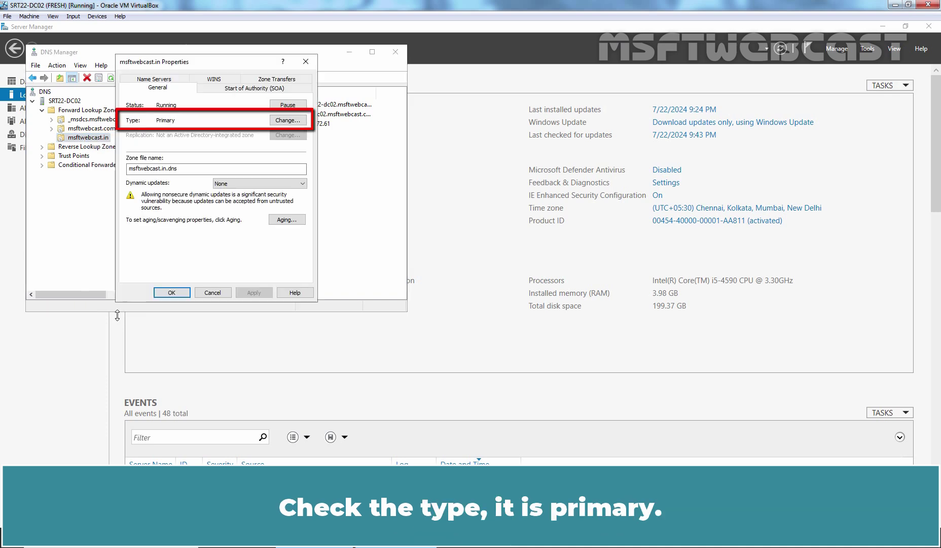
left_click(284, 122)
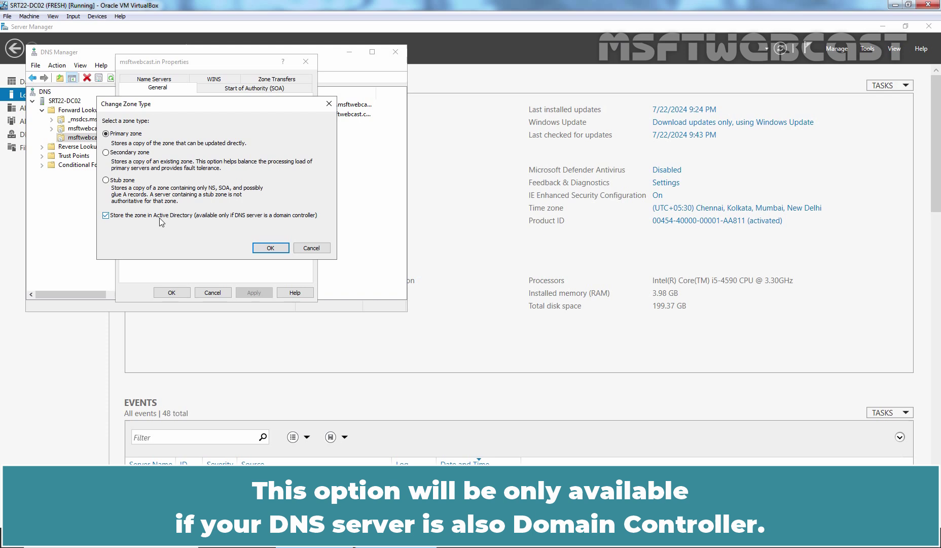
left_click(270, 247)
left_click(512, 317)
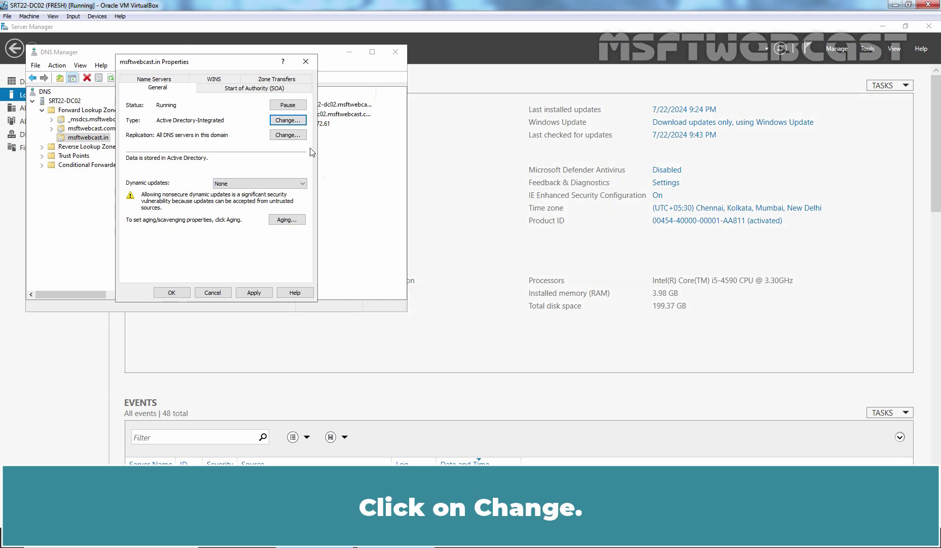
left_click(289, 135)
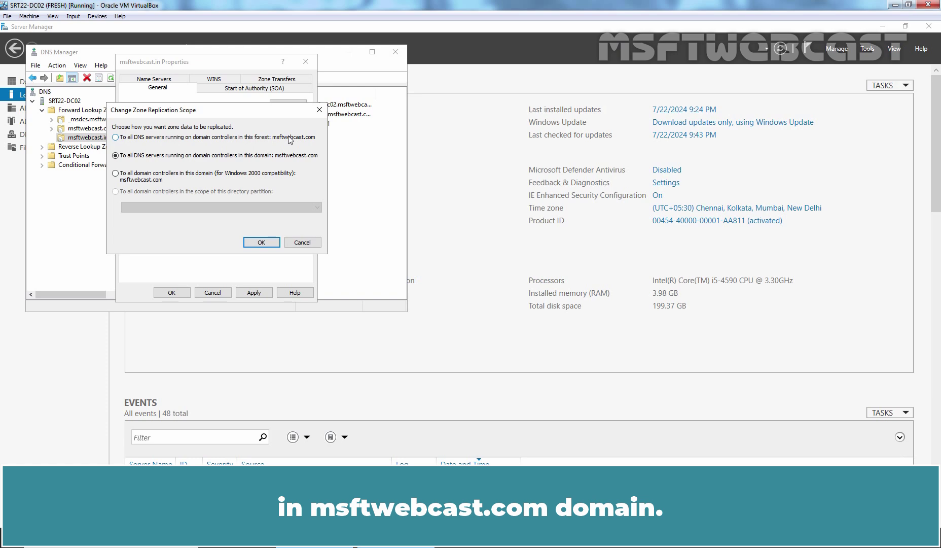
left_click(261, 242)
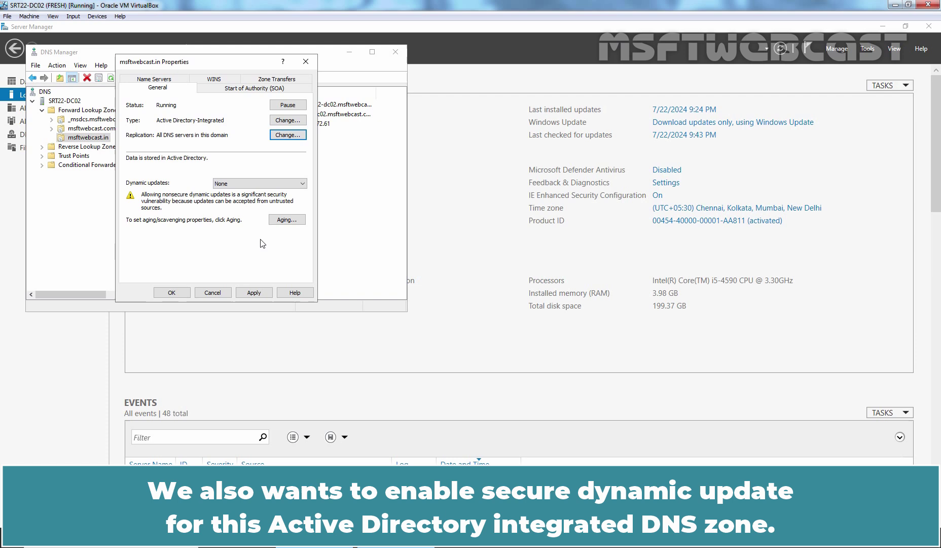
Set msftwebcast.in dynamic updates to Secure only, apply, and list the forward lookup zones
left_click(259, 184)
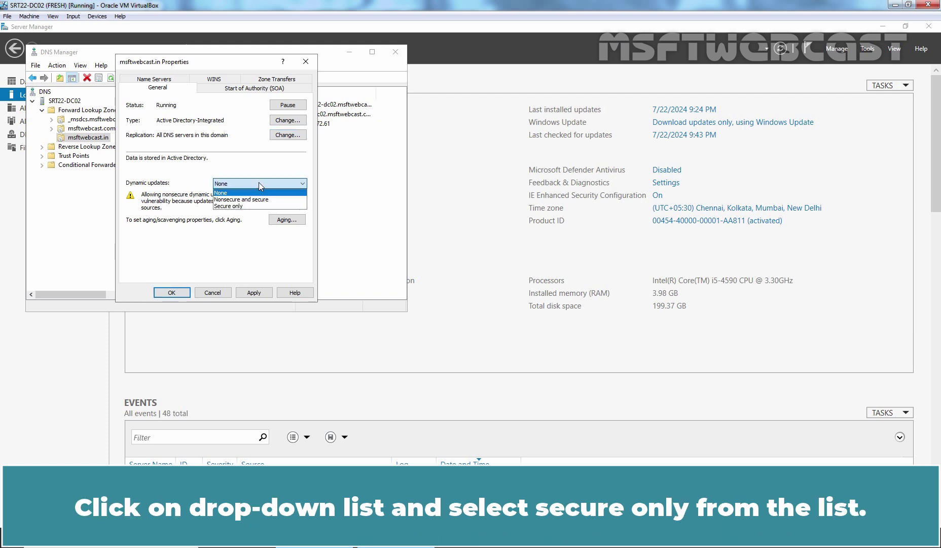
left_click(230, 206)
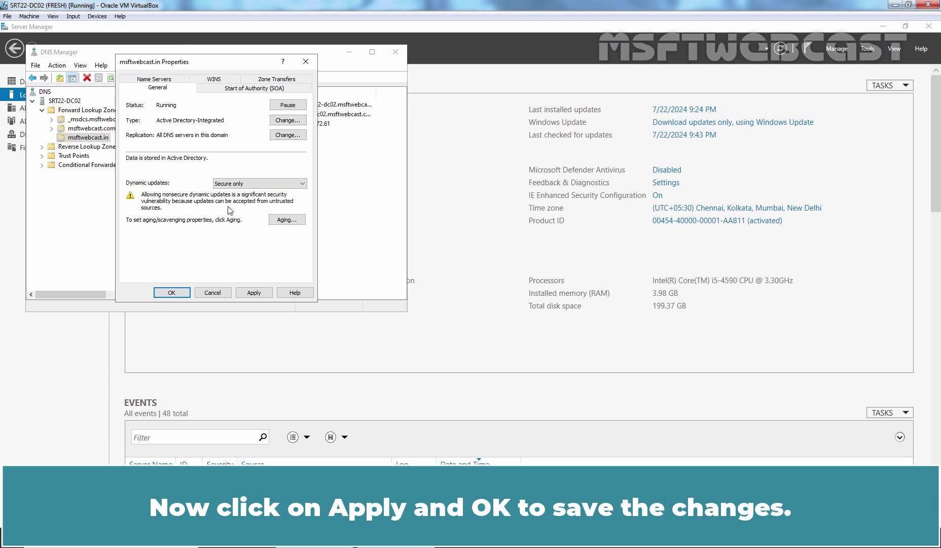
left_click(253, 293)
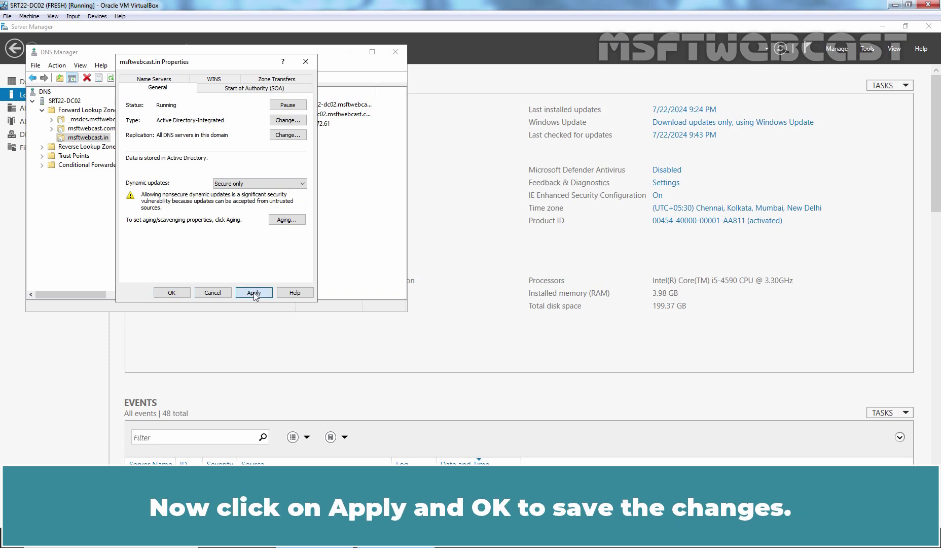
left_click(171, 294)
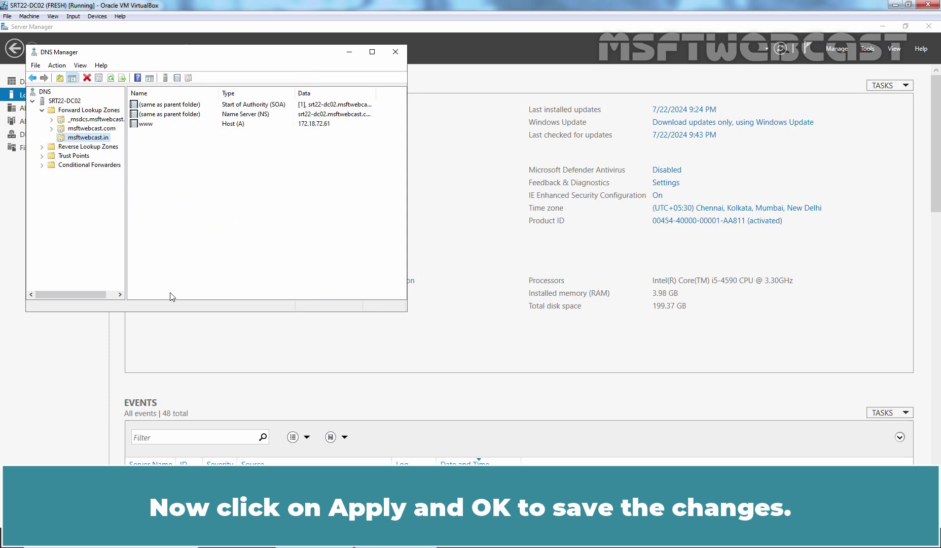
left_click(90, 112)
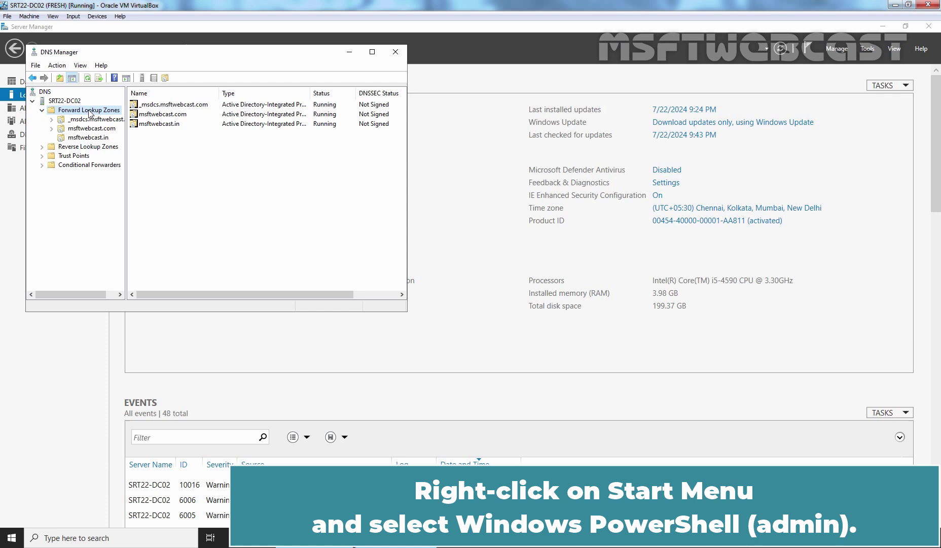
Run dnscmd /enumdirectorypartitions in an elevated Windows PowerShell
right_click(12, 537)
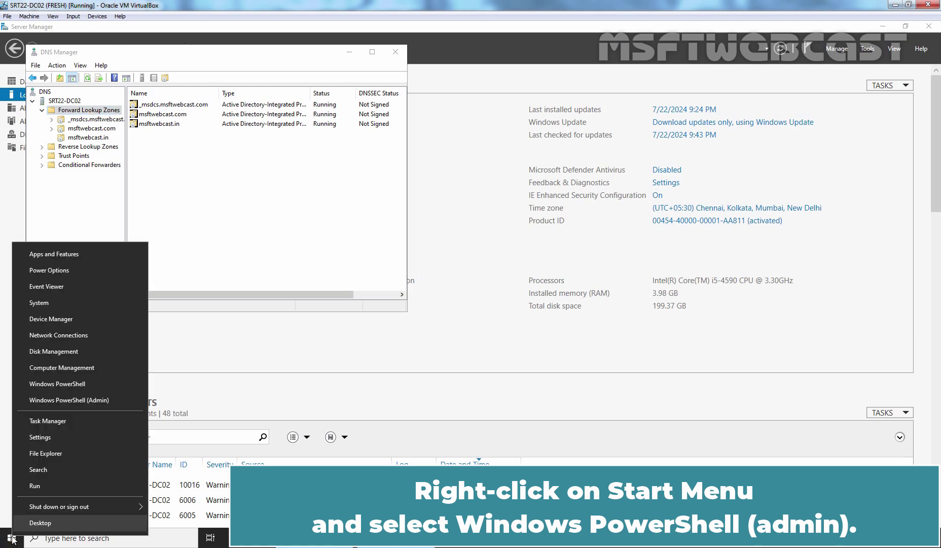
left_click(87, 398)
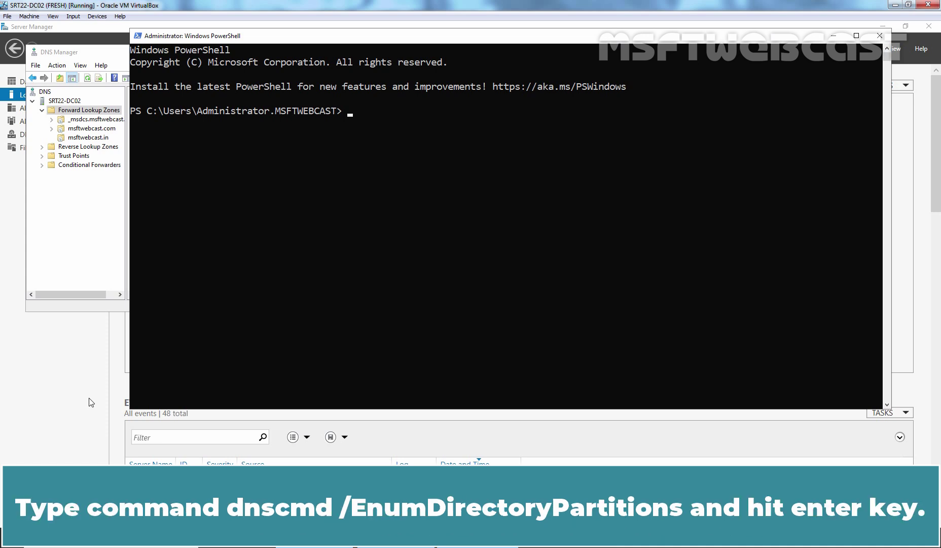
type("dnscmd /enumdirectorypartitions")
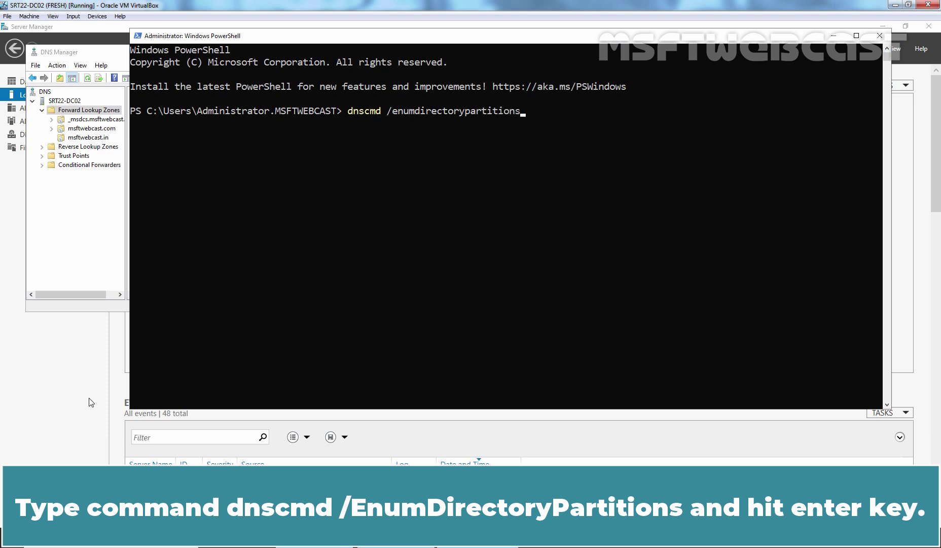
key("Return")
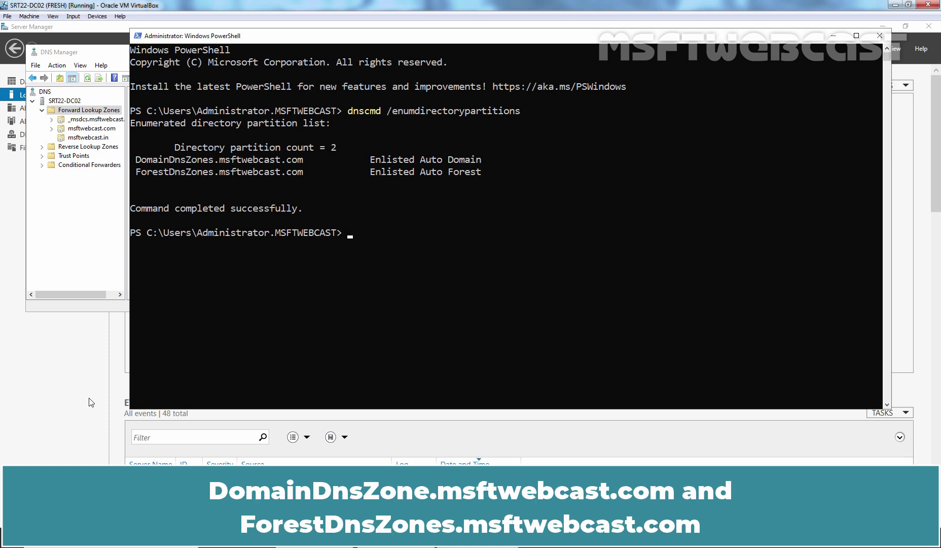
Run repadmin /syncall /APeD to force replication of all partitions
type("rep")
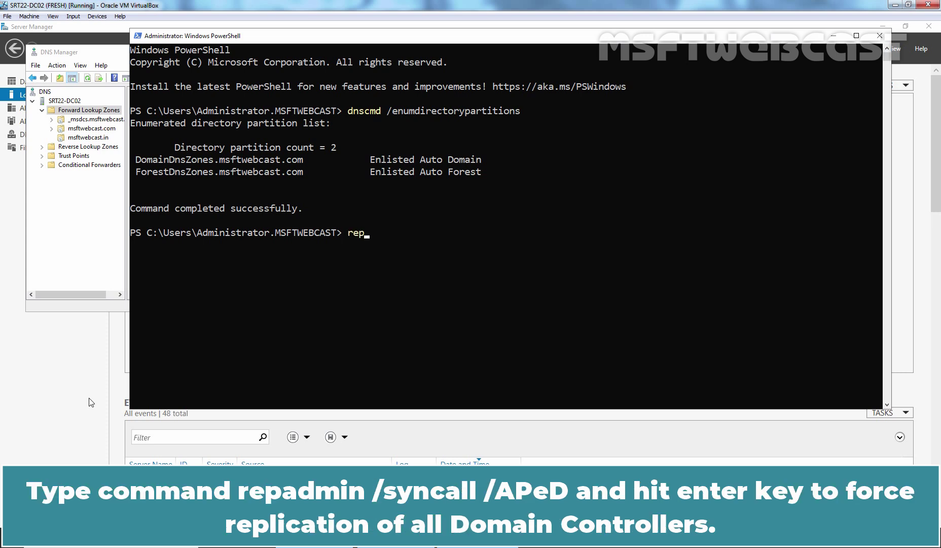
type("admin /syncall /APeD")
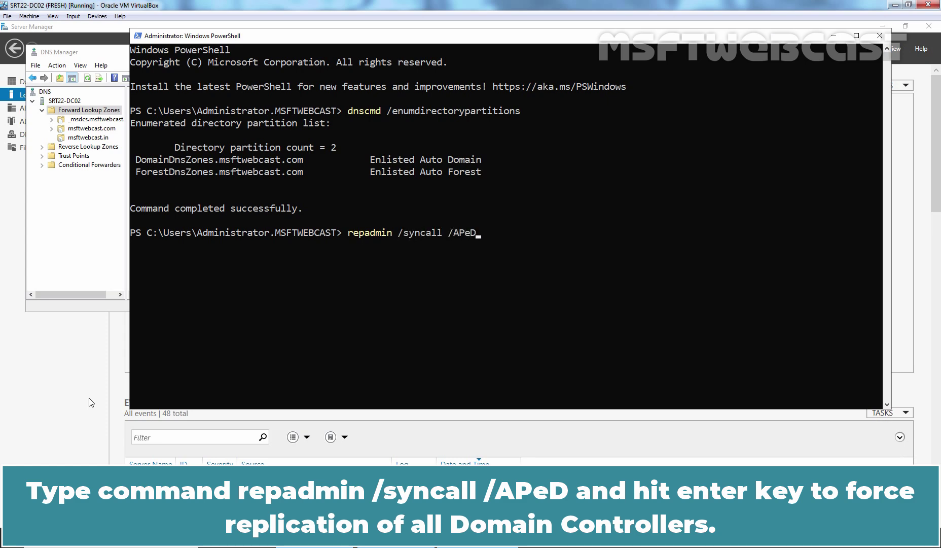
key("Return")
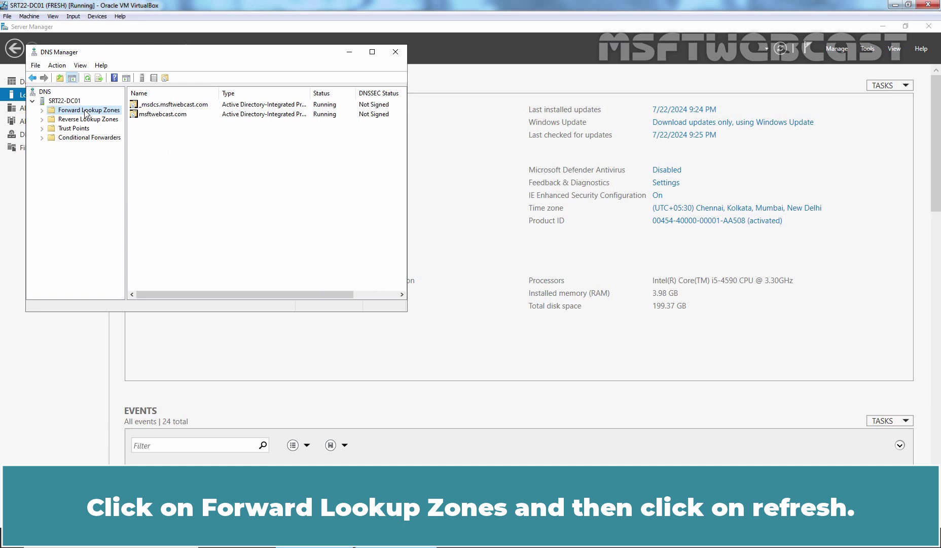
On DC01, reload the zone list and view msftwebcast.in: SOA serial 3, two NS records, www at 172.18.72.61
left_click(87, 79)
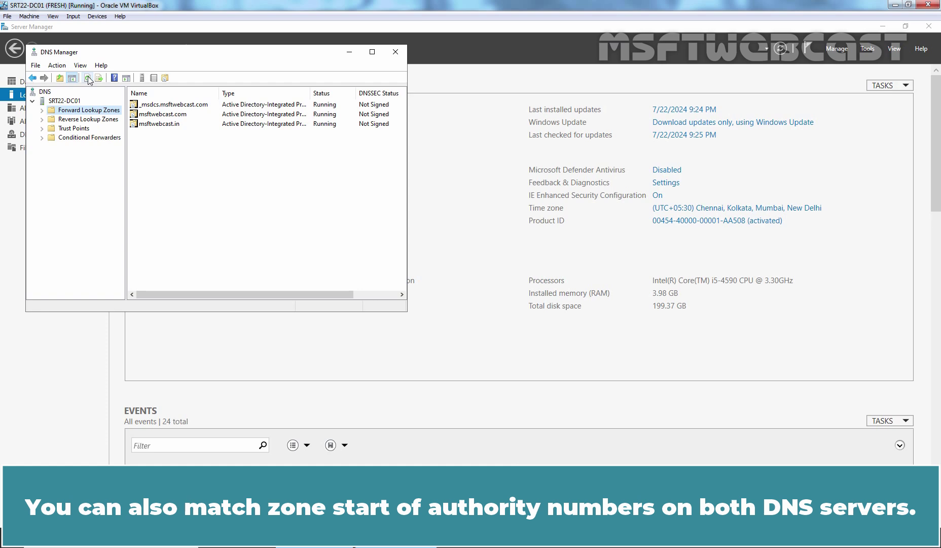
double_click(149, 125)
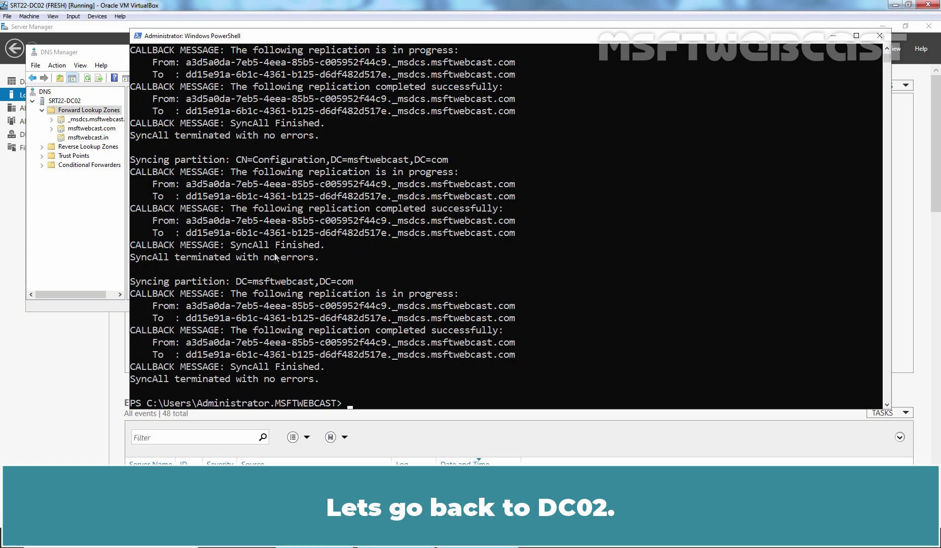
On DC02, refresh the msftwebcast.in zone records to check its SOA serial
left_click(94, 230)
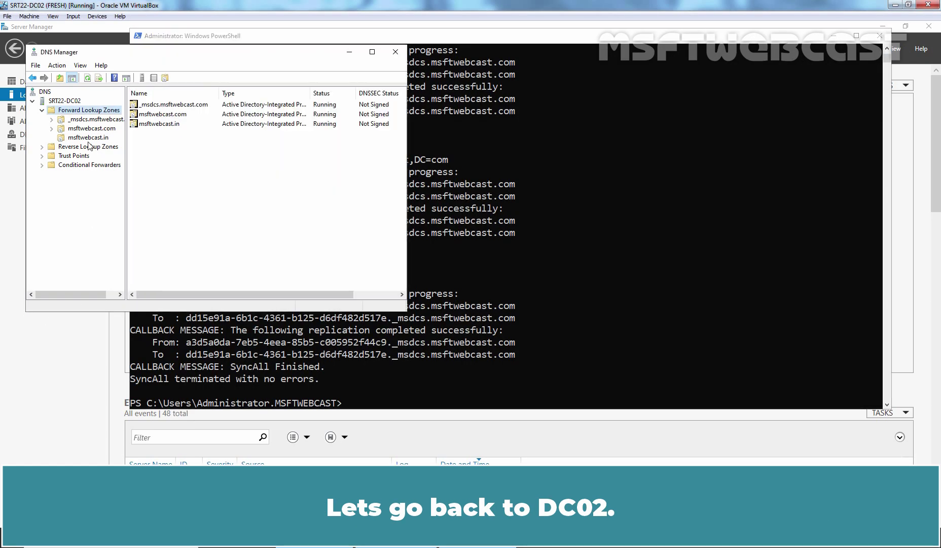
left_click(85, 140)
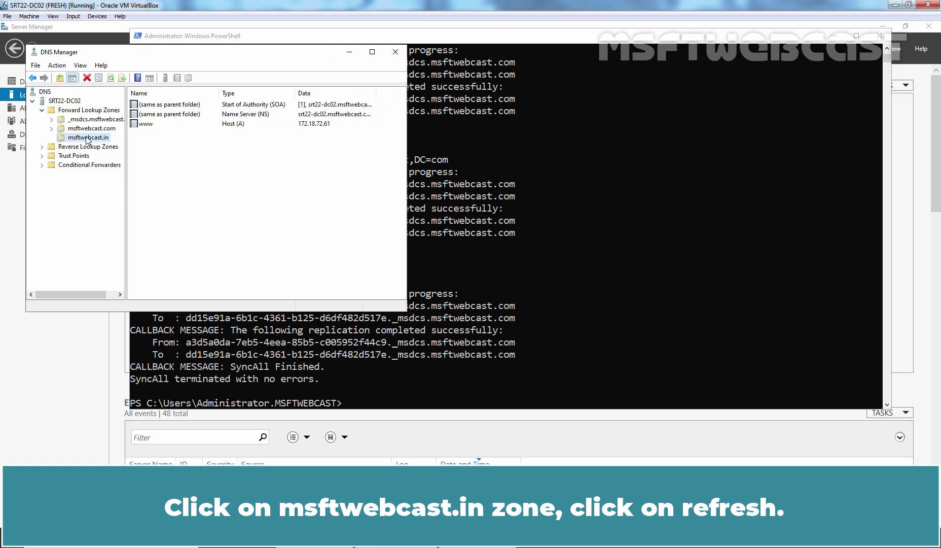
left_click(112, 78)
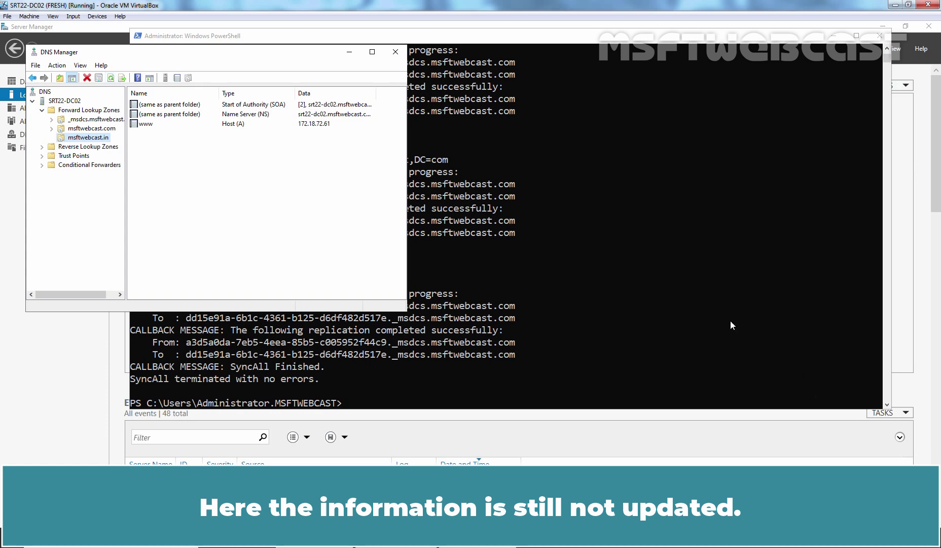
Rerun repadmin /syncall /APeD in PowerShell to force replication again
left_click(709, 314)
type("dnscmd /enumdirectorypartitions")
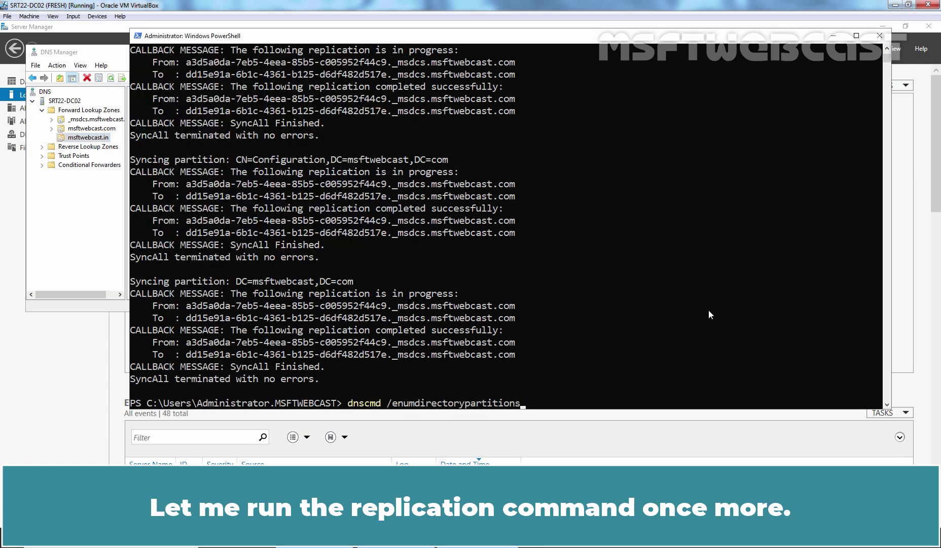
key("Up")
key("Return")
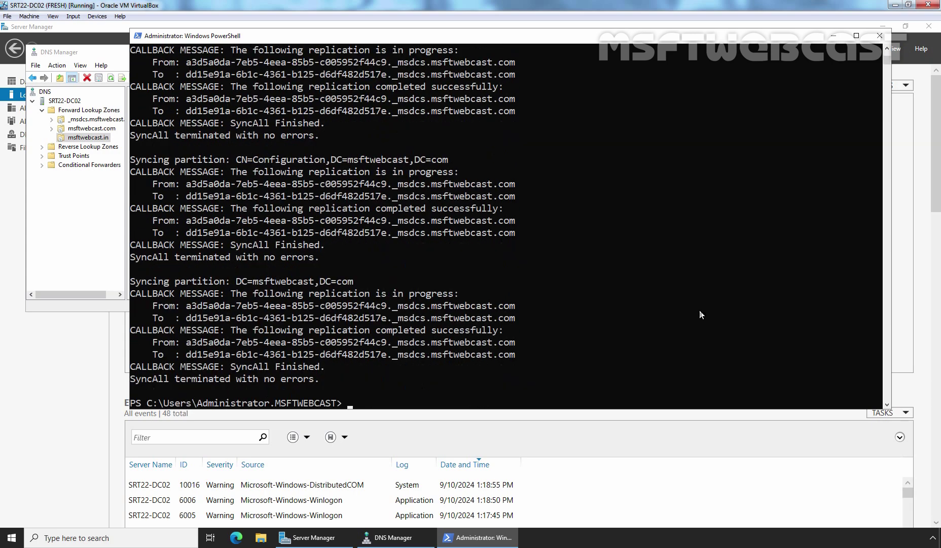
Reload msftwebcast.in in DNS Manager, still at SOA serial 2, then select the SRT22-DC02 server
left_click(111, 226)
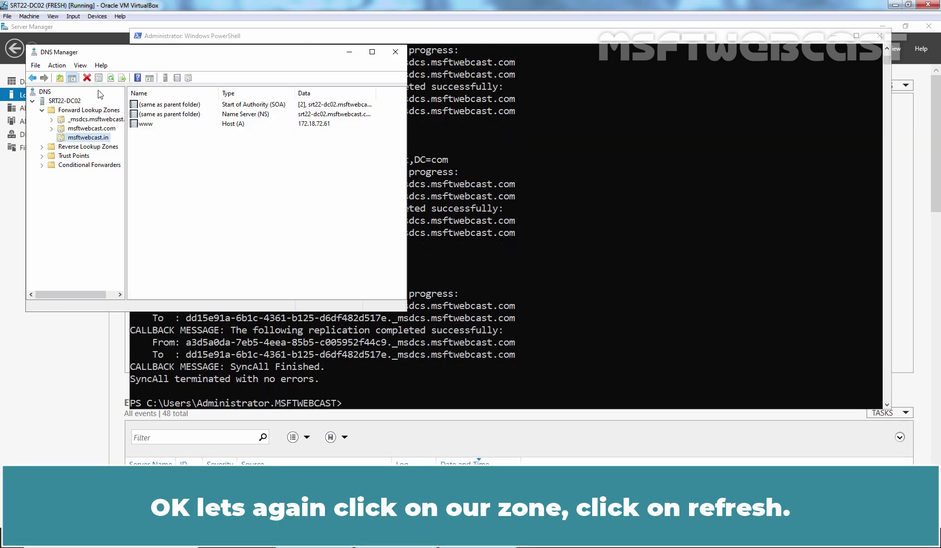
left_click(111, 79)
left_click(65, 101)
Restart the DNS Server service on SRT22-DC02 via All Tasks > Restart
right_click(64, 101)
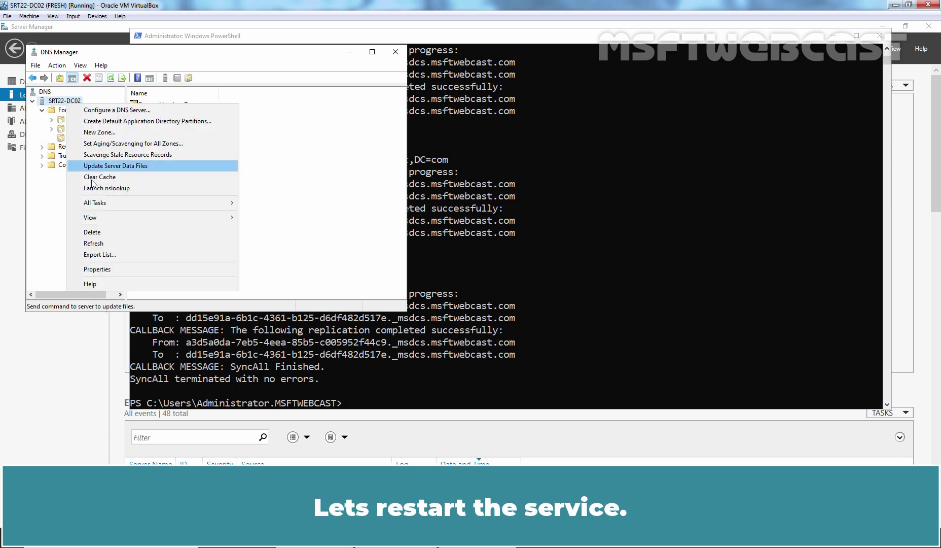
mouse_move(102, 203)
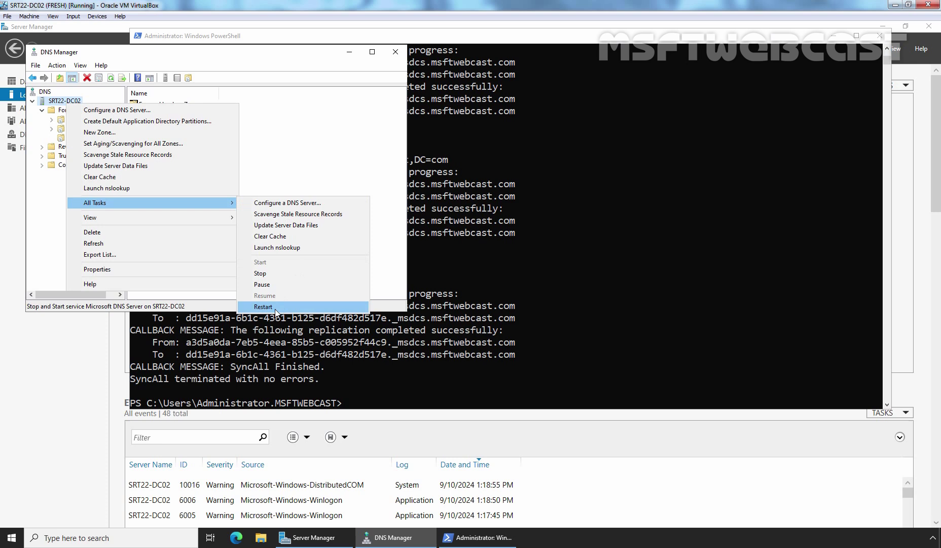
left_click(263, 307)
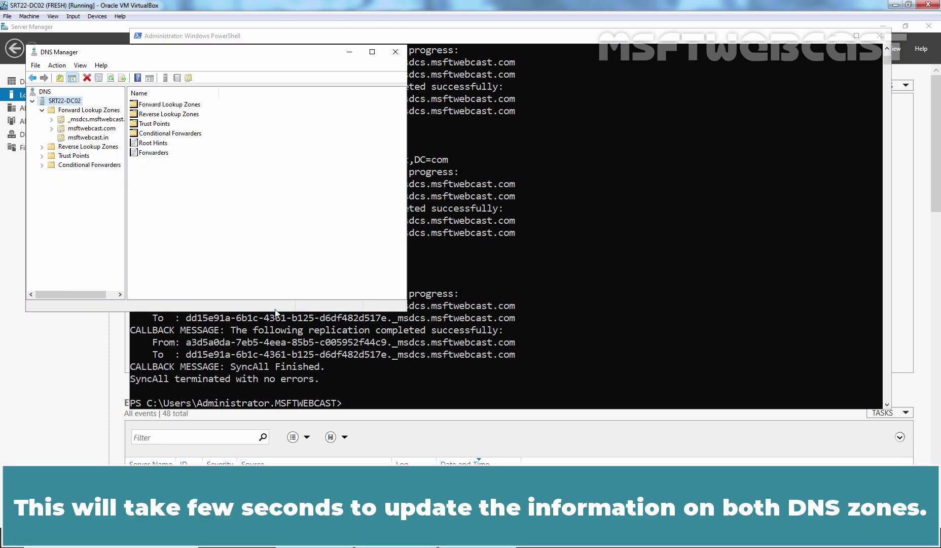
Refresh msftwebcast.in to show SOA serial 3 with both DC01 and DC02 name servers
left_click(87, 140)
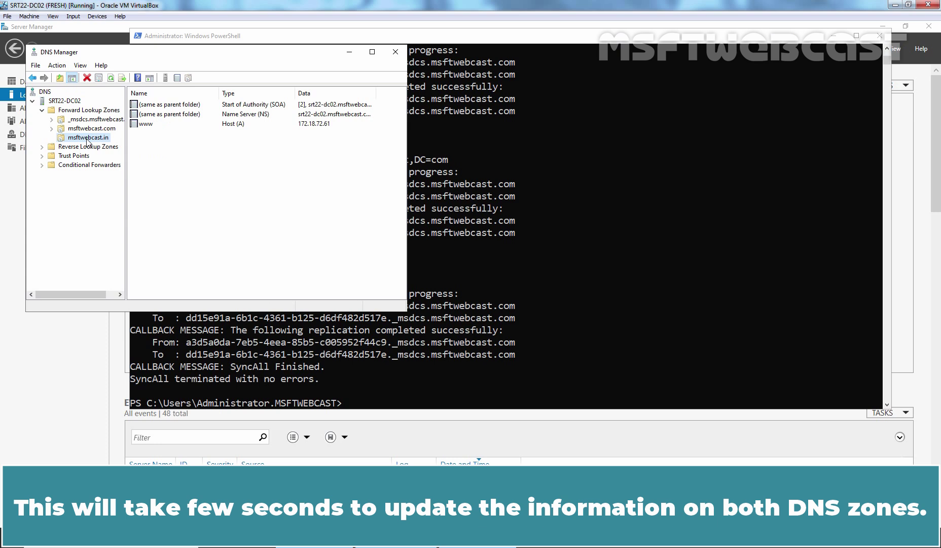
right_click(88, 141)
left_click(110, 79)
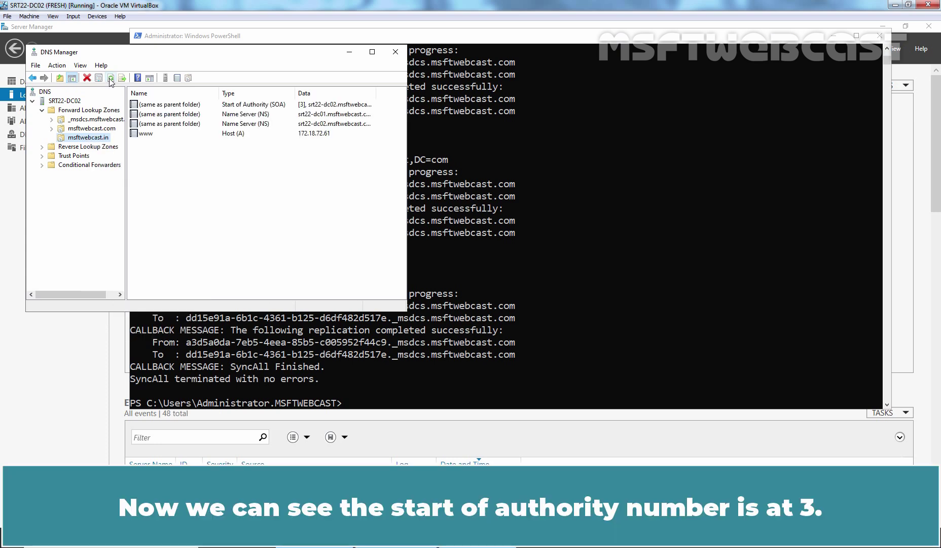